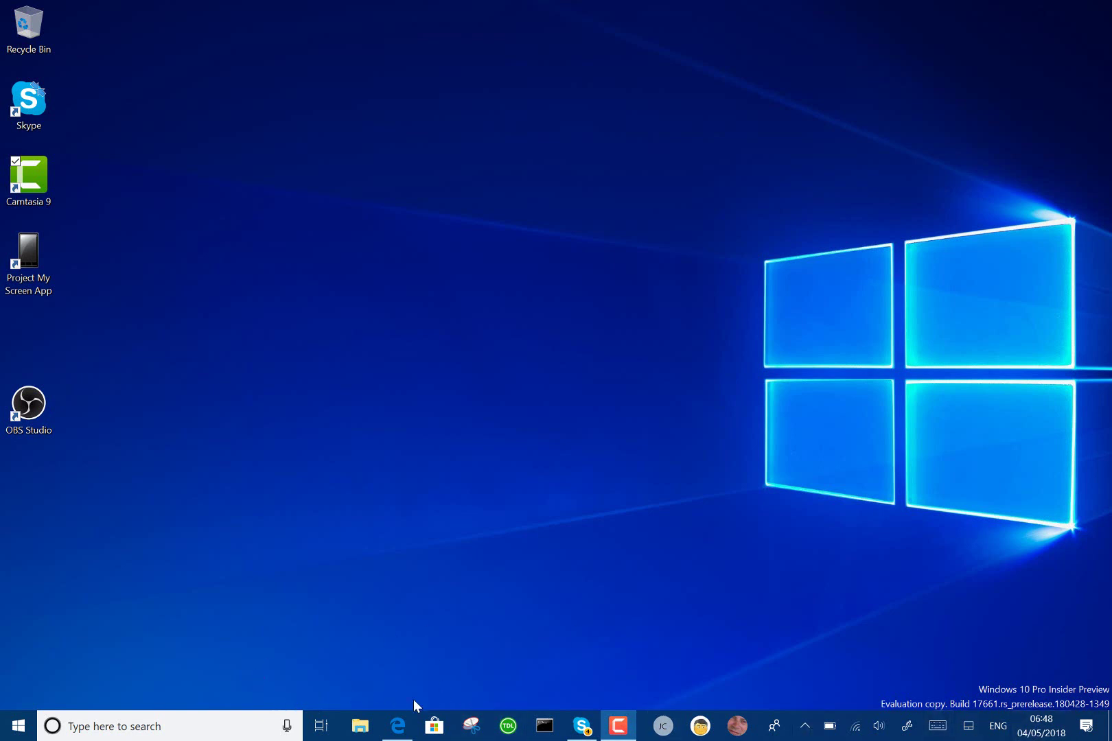
Step: Search Start for 'scree' and launch the Screen Sketch app
key("super")
type("scree")
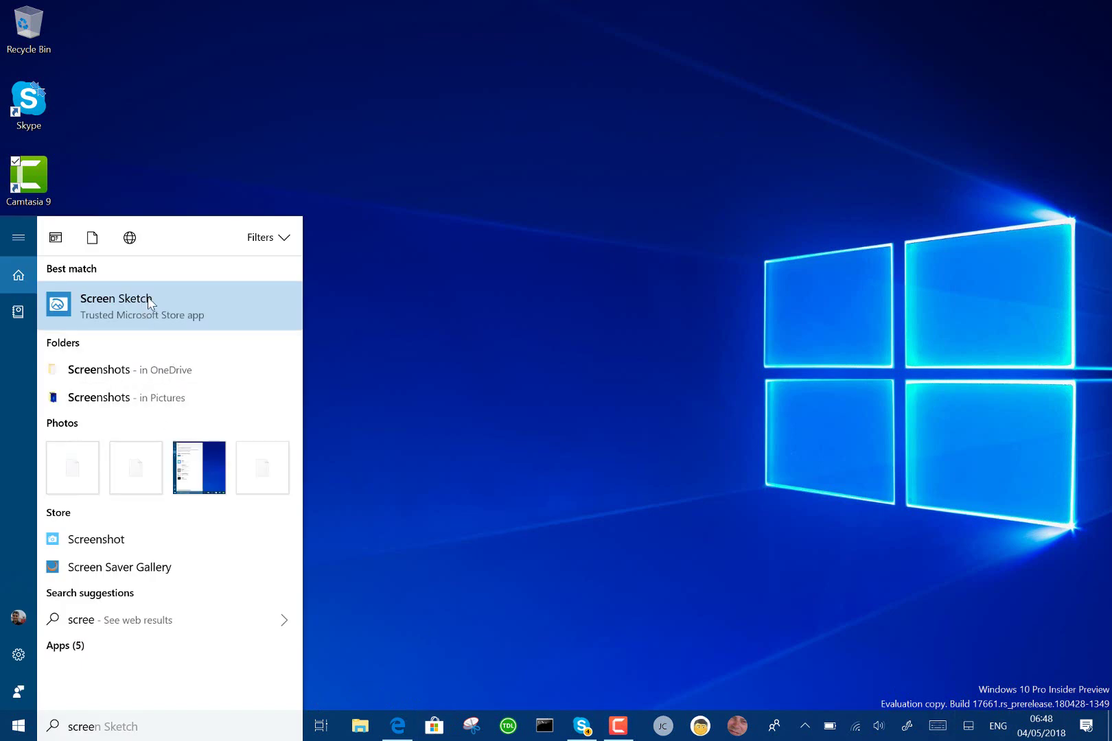
left_click(149, 302)
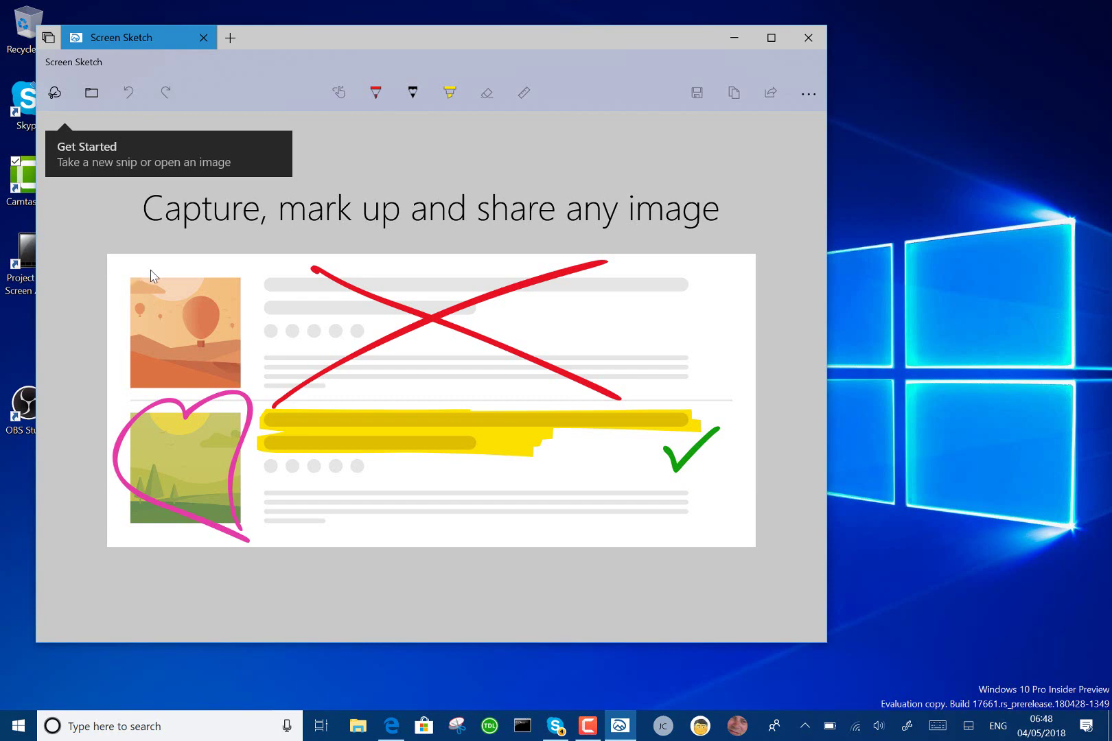
Step: Dismiss the getting-started tip and capture a freeform snip of the blue desktop wallpaper
left_click(59, 100)
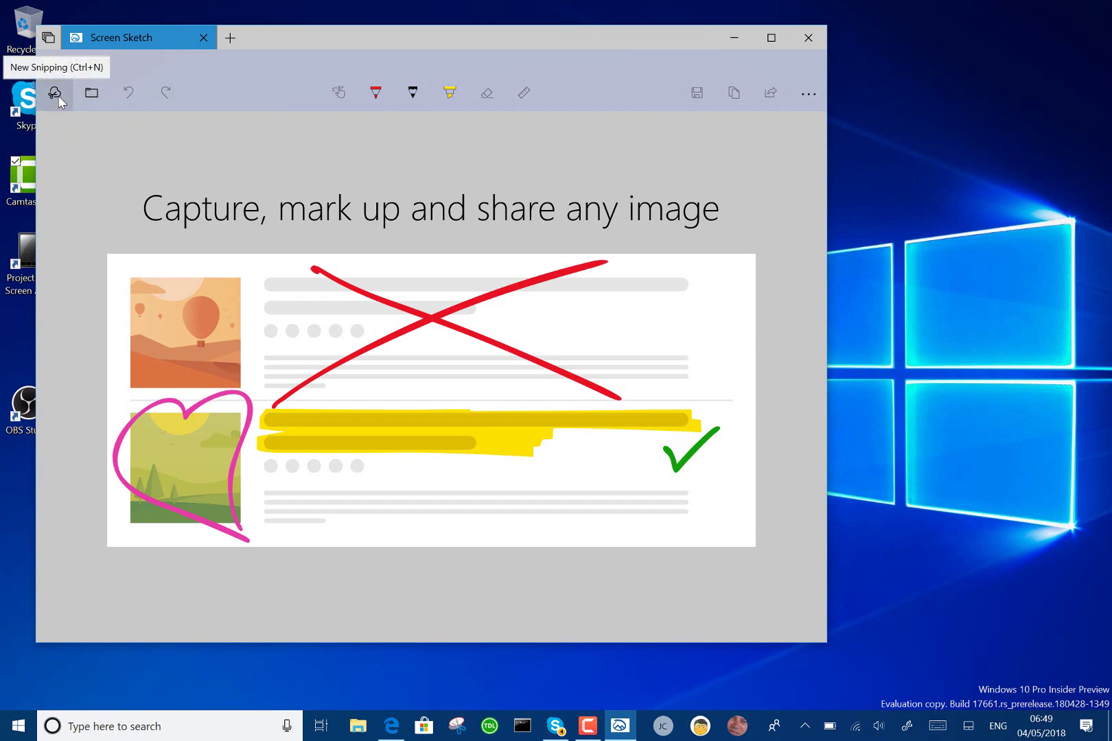
left_click(59, 100)
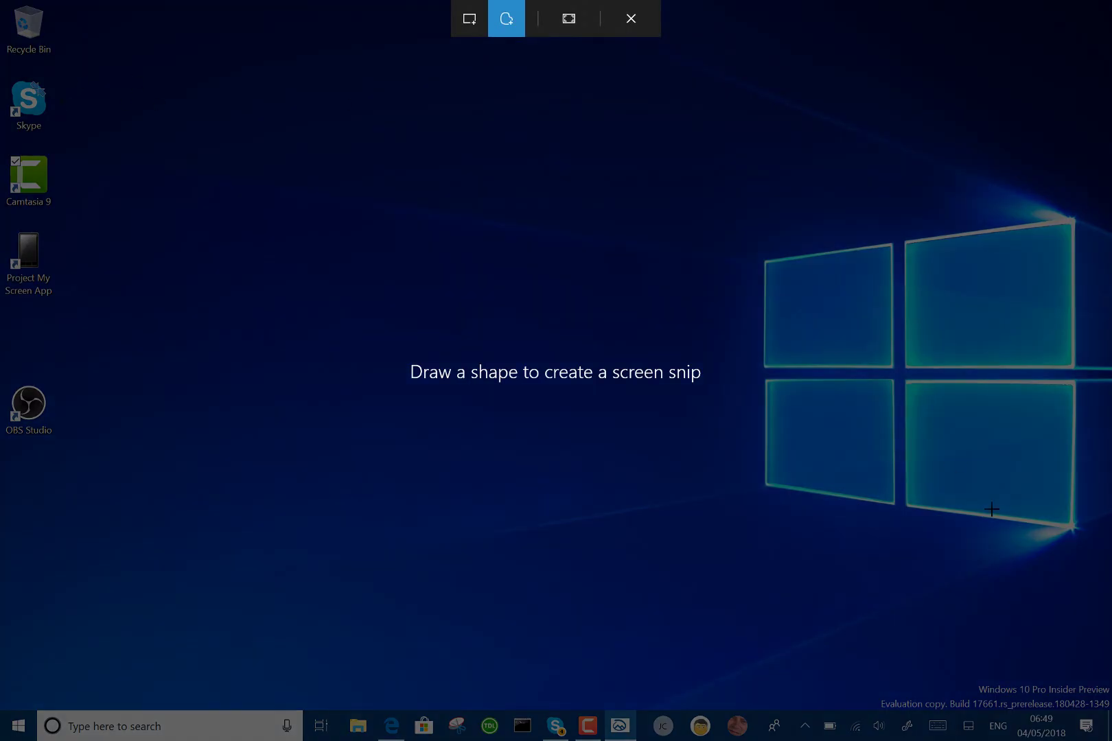
mouse_move(1083, 652)
left_mouse_down()
mouse_move(500, 304)
mouse_move(301, 203)
mouse_move(774, 139)
mouse_move(1044, 356)
mouse_move(1079, 652)
left_mouse_up()
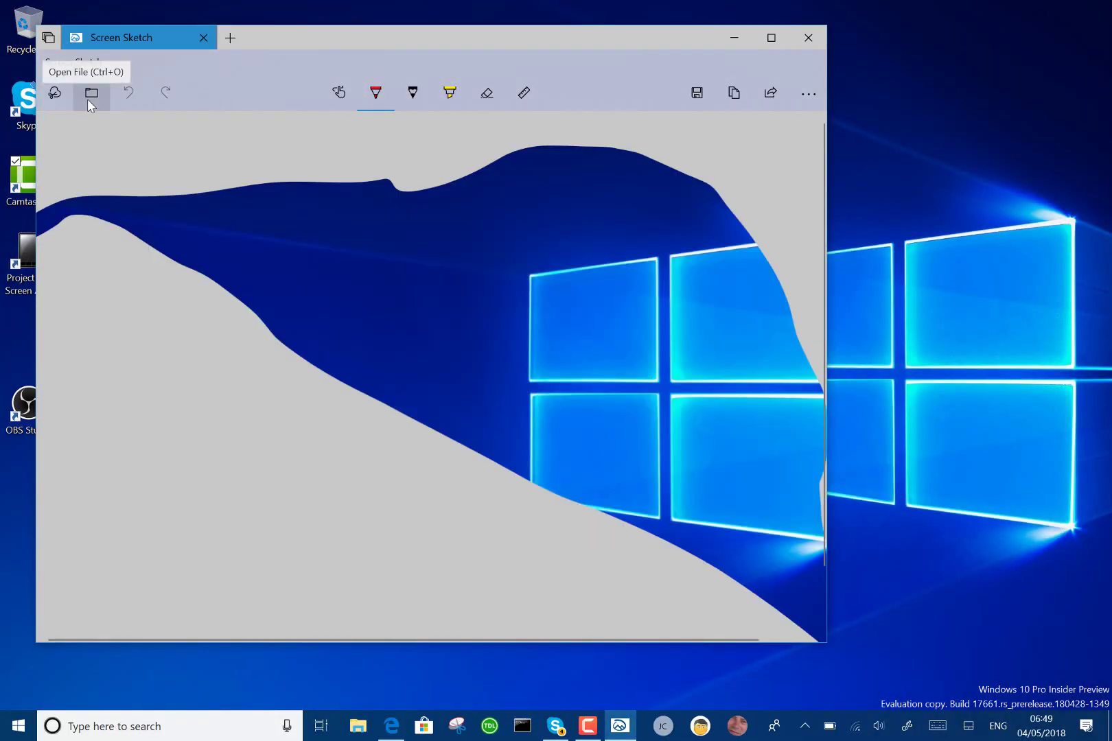
Step: Capture a rectangular snip covering nearly the whole screen as a second tab
left_click(55, 94)
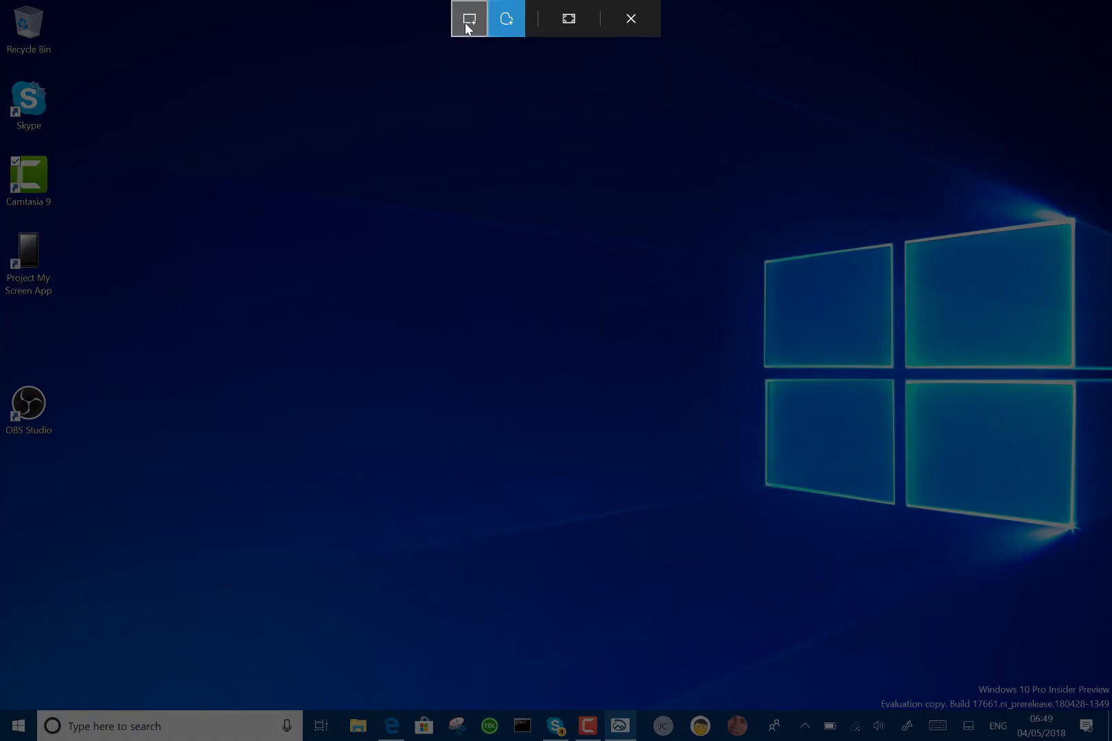
left_click(468, 26)
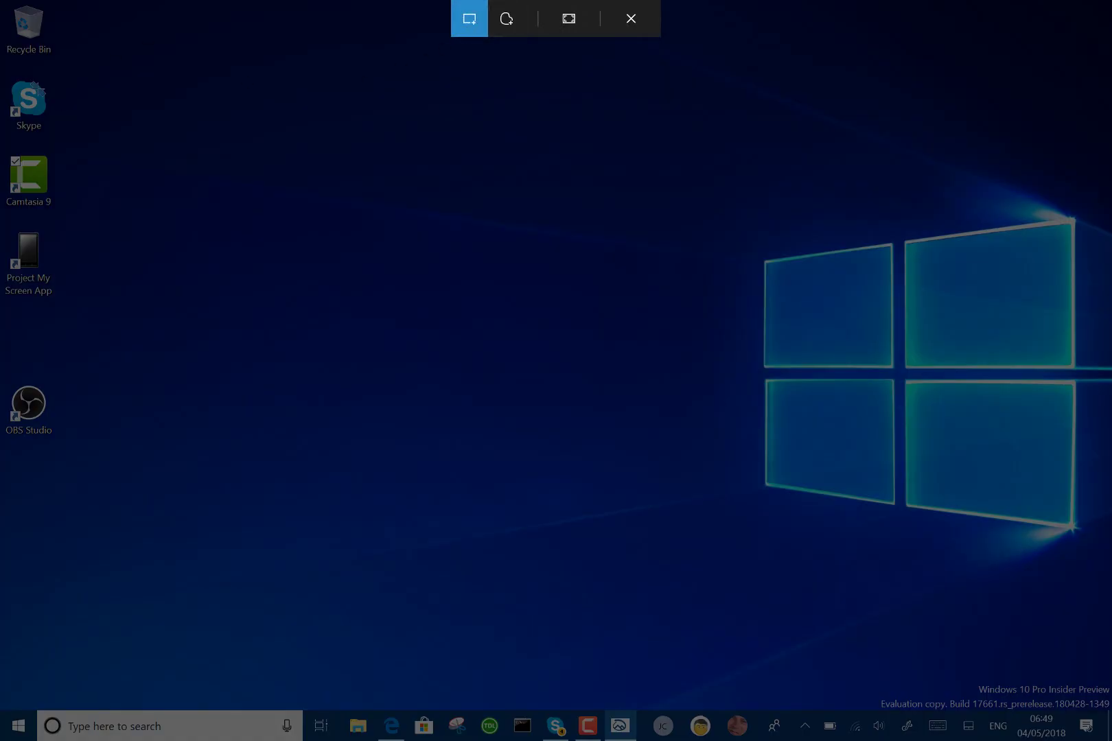
mouse_move(2, 1)
left_mouse_down()
mouse_move(573, 347)
mouse_move(898, 487)
mouse_move(1109, 731)
left_mouse_up()
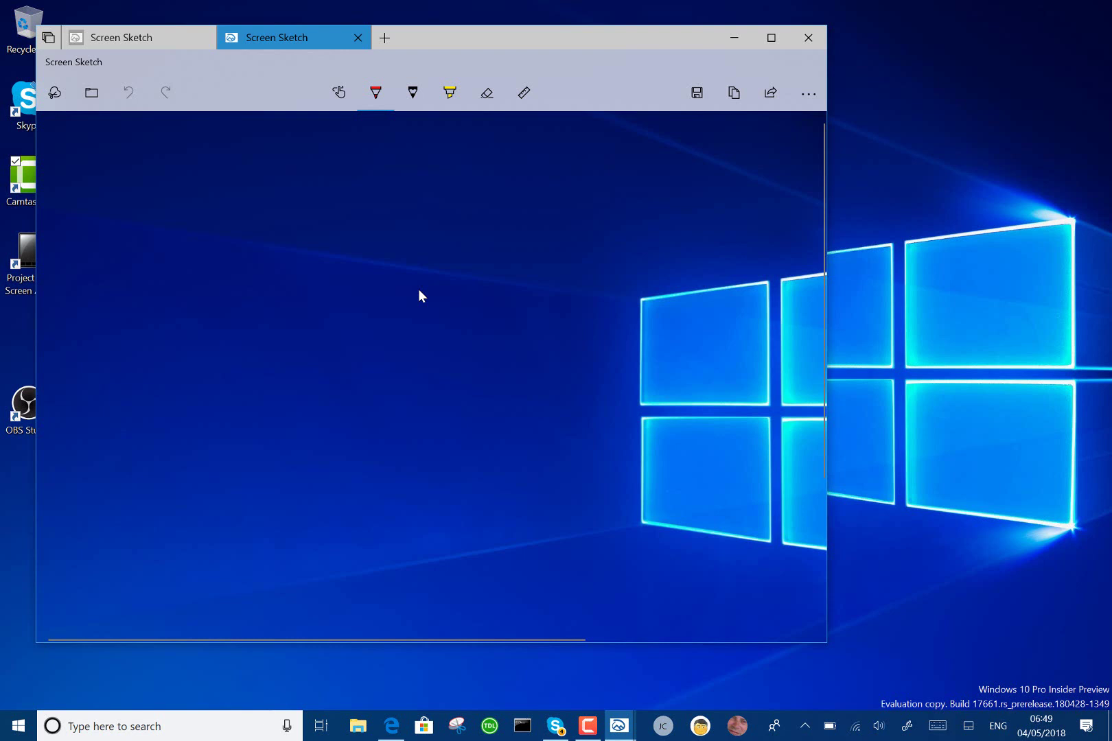
Step: Review the first two snips, then take a full-screen clip of the desktop as a third tab
left_click(118, 28)
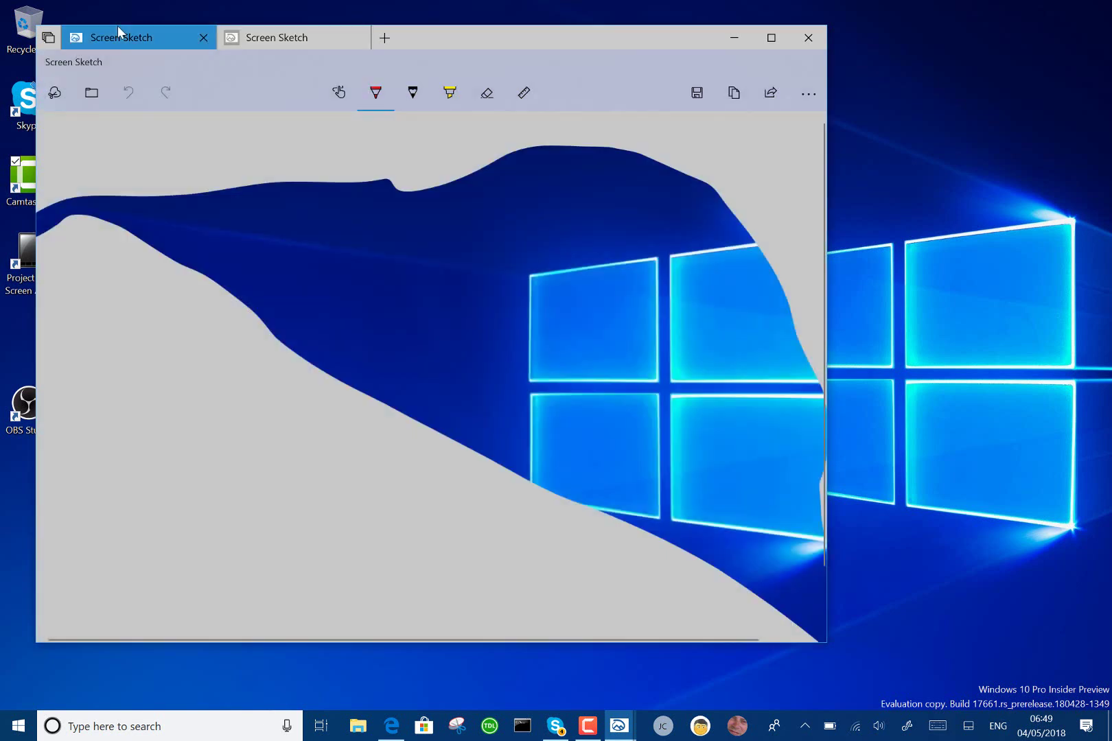
left_click(270, 39)
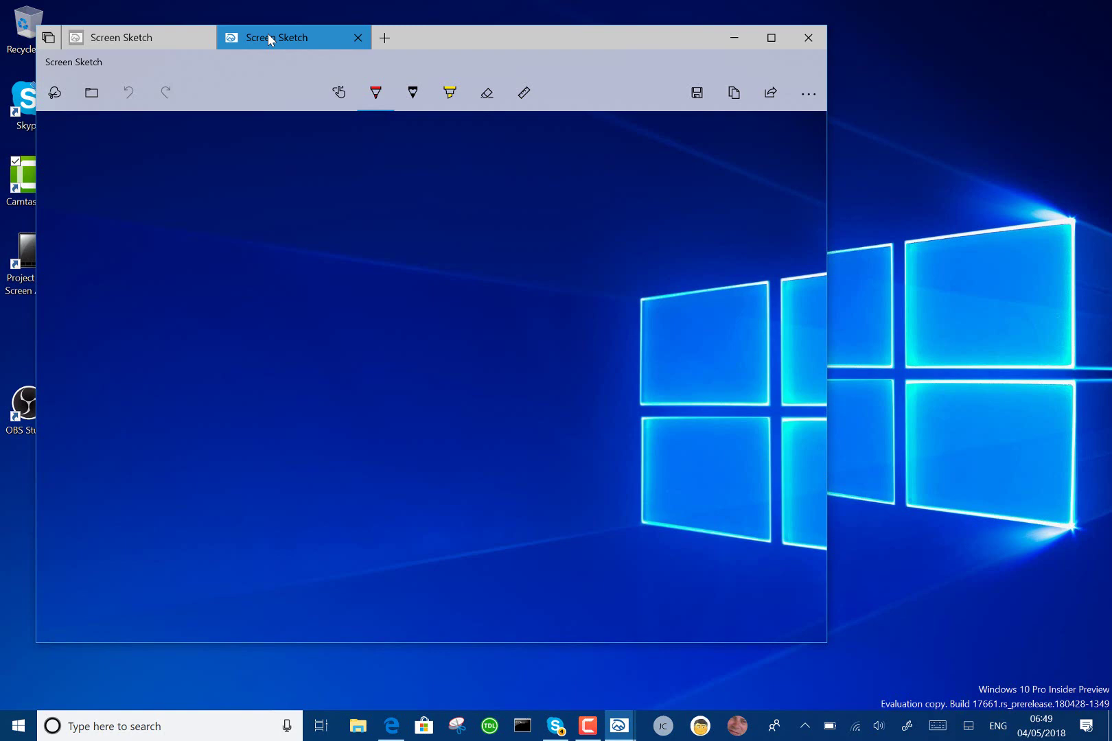
left_click(55, 96)
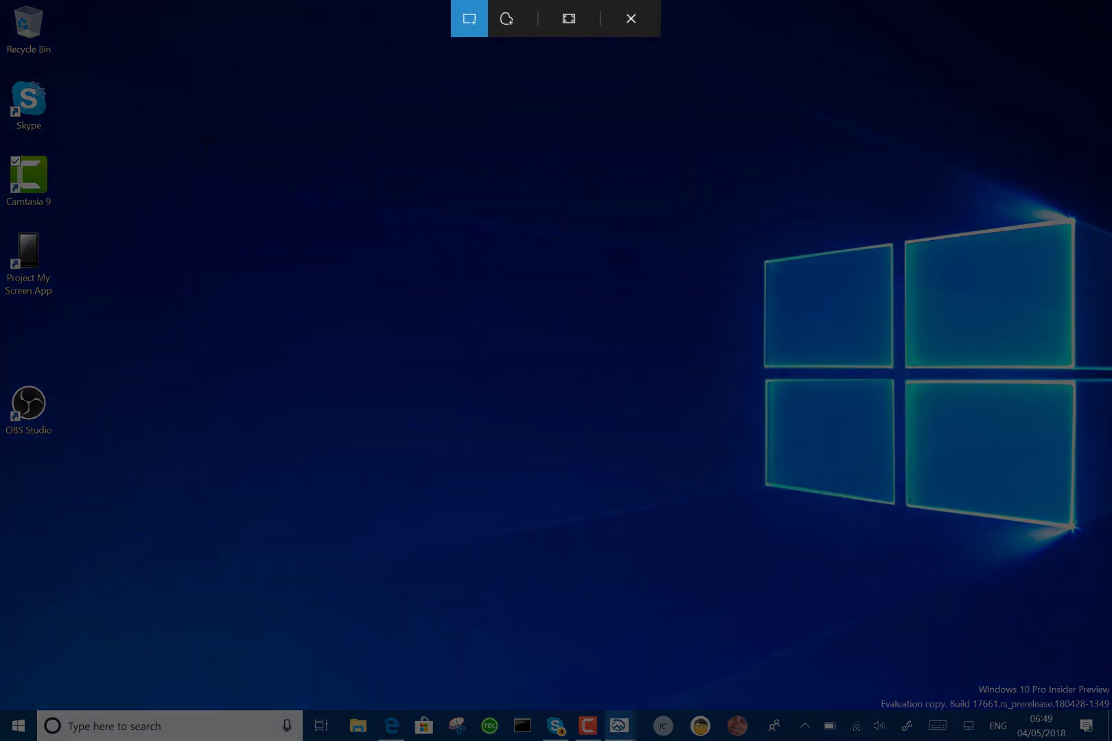
left_click(567, 31)
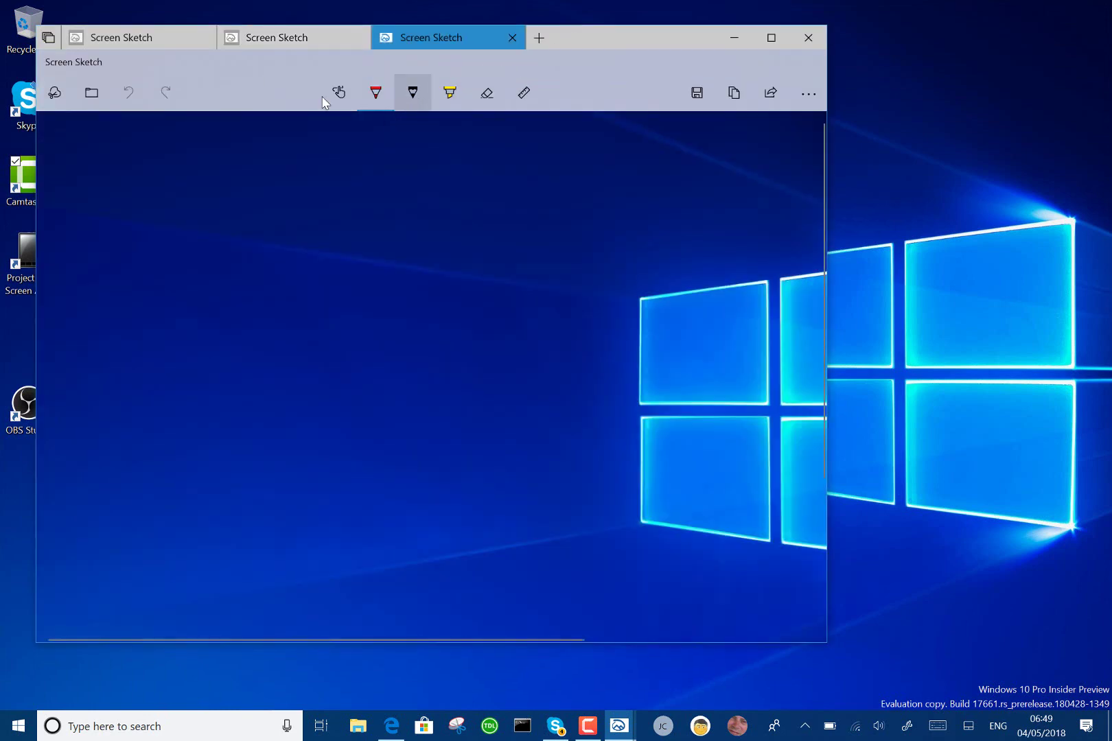
Step: Mark up the third snip with a highlighter loop, spiral and curve, plus a red ballpoint hook
left_click(449, 96)
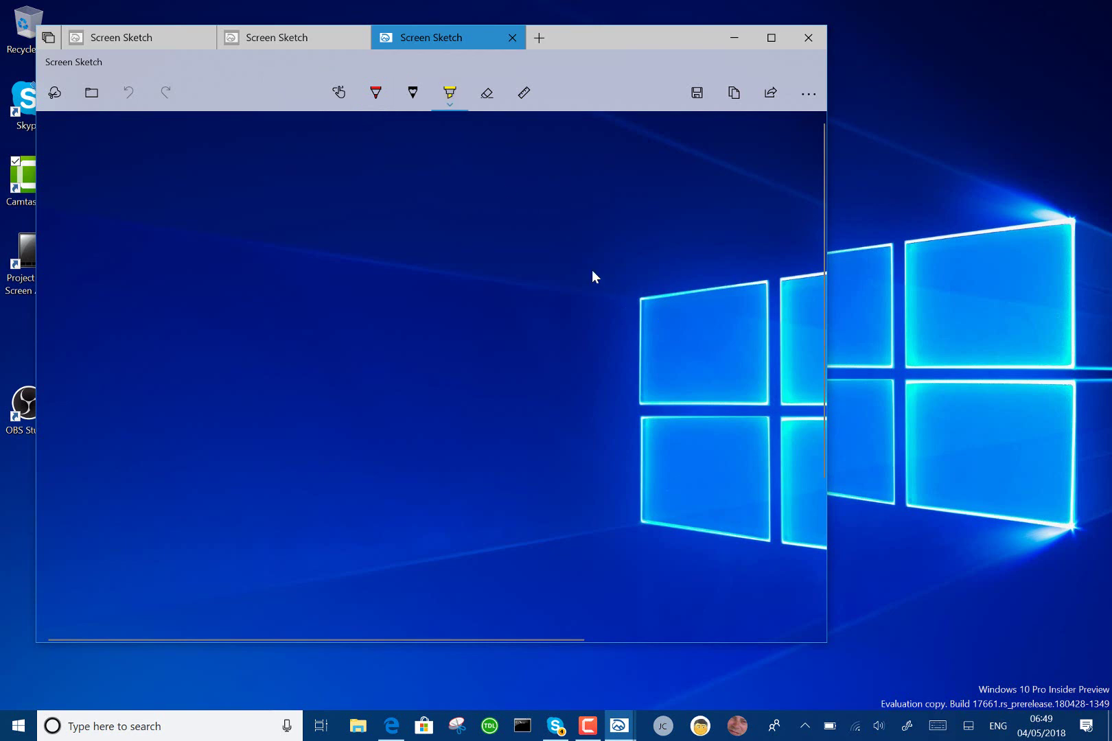
mouse_move(558, 319)
left_mouse_down()
mouse_move(611, 363)
mouse_move(402, 318)
mouse_move(595, 295)
left_mouse_up()
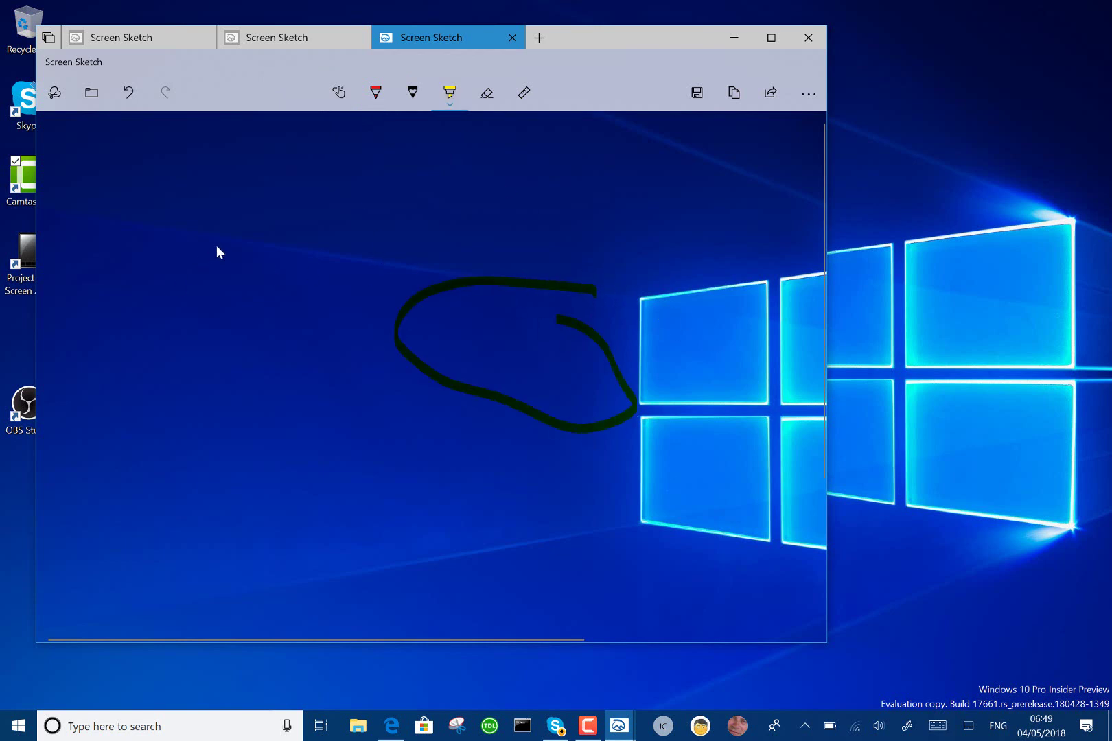
mouse_move(216, 245)
left_mouse_down()
mouse_move(141, 357)
mouse_move(231, 345)
left_mouse_up()
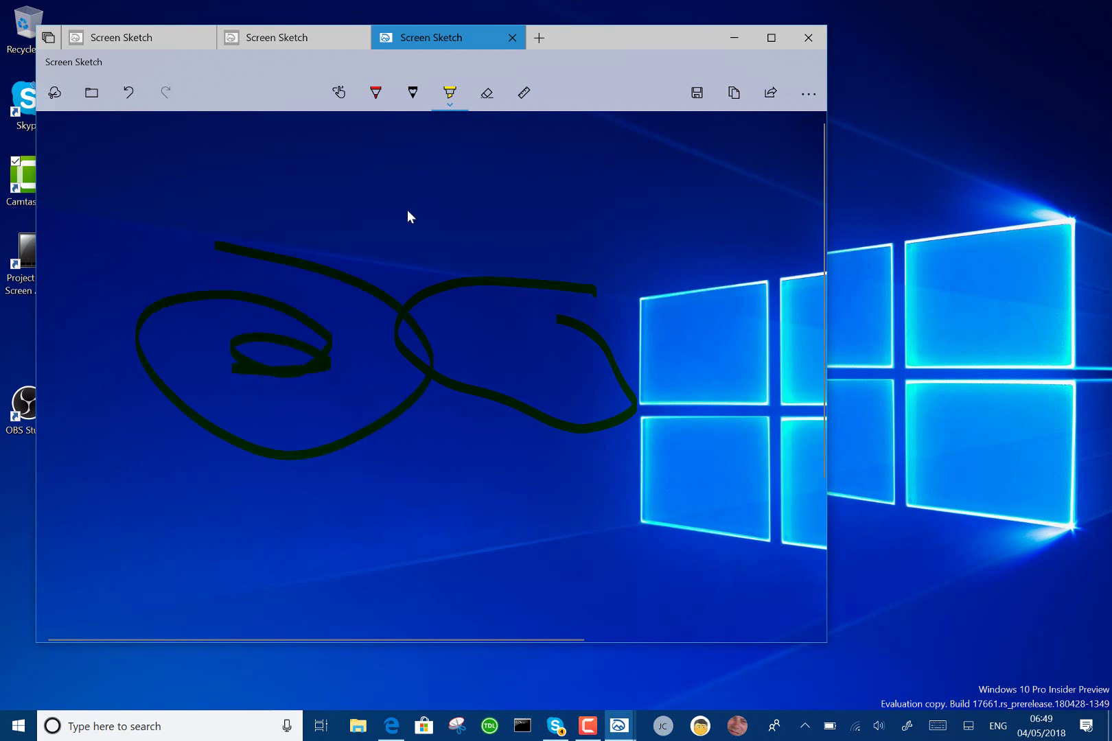
left_click_drag(451, 170, 686, 498)
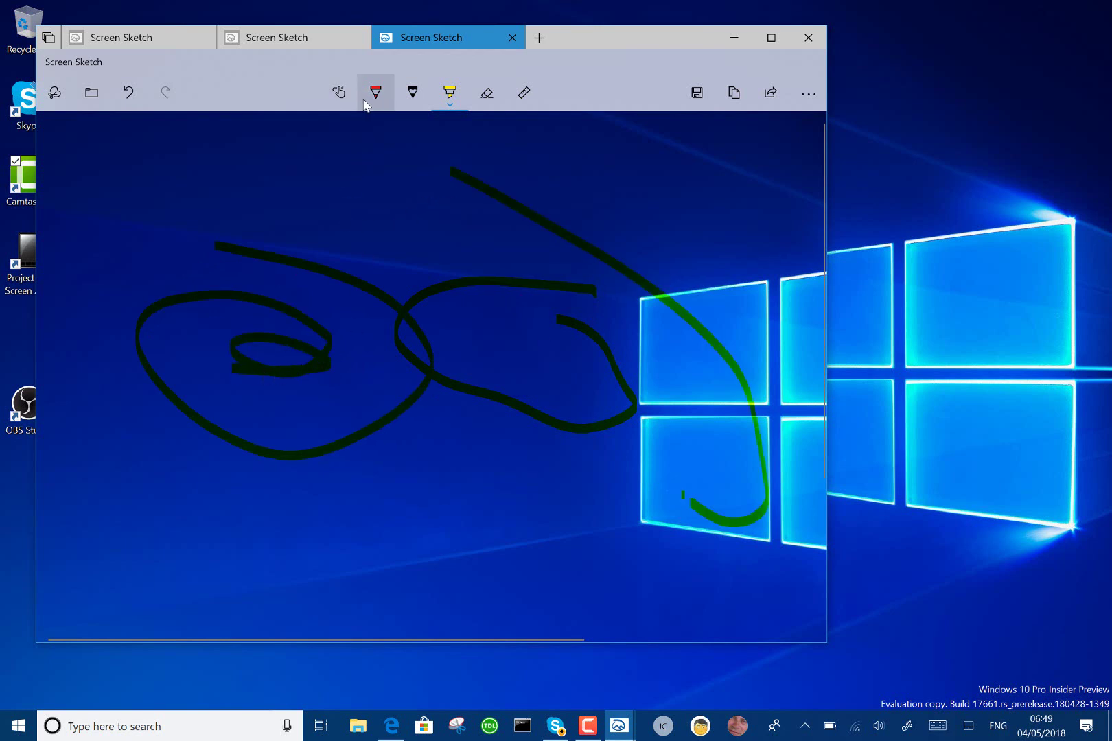
left_click(366, 100)
left_click_drag(312, 146, 364, 239)
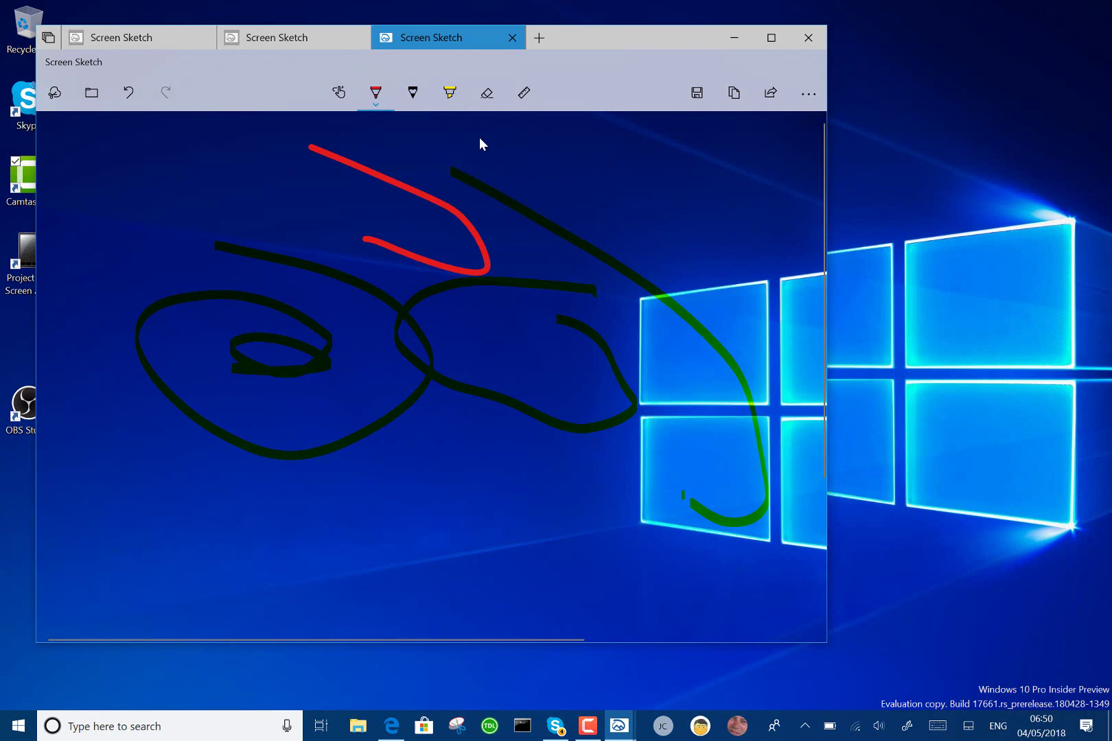
Step: Lay the ruler at 45° and draw a straight red pen line along its edge
left_click(522, 95)
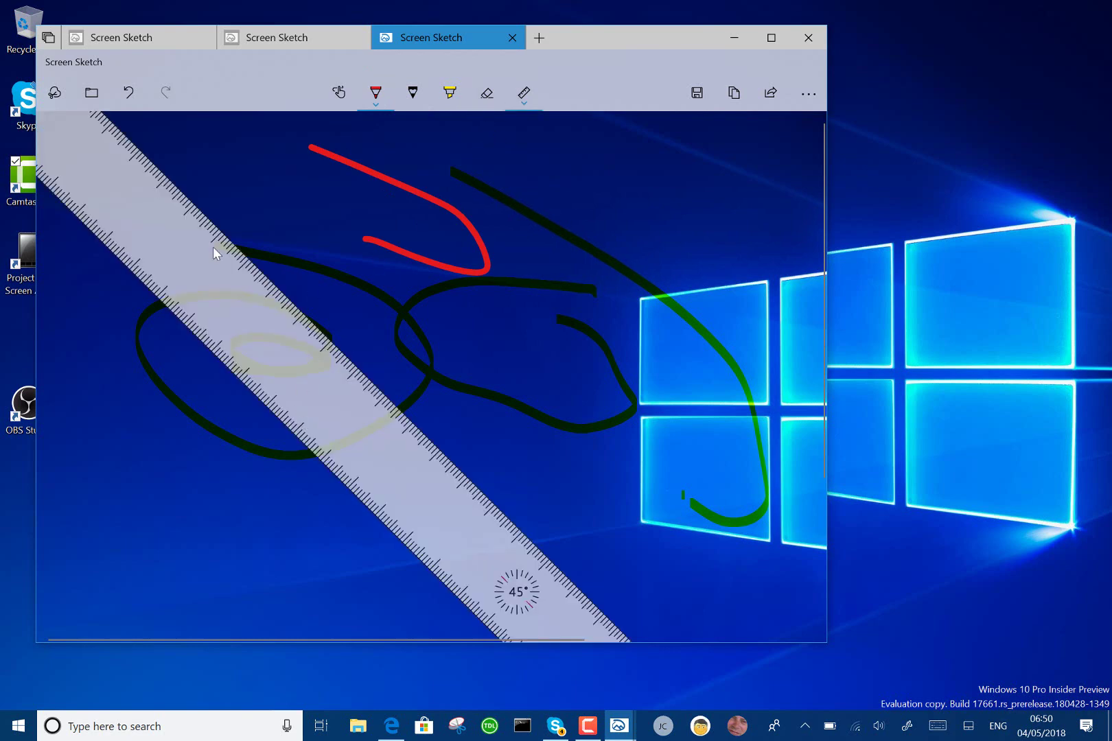
left_click(374, 101)
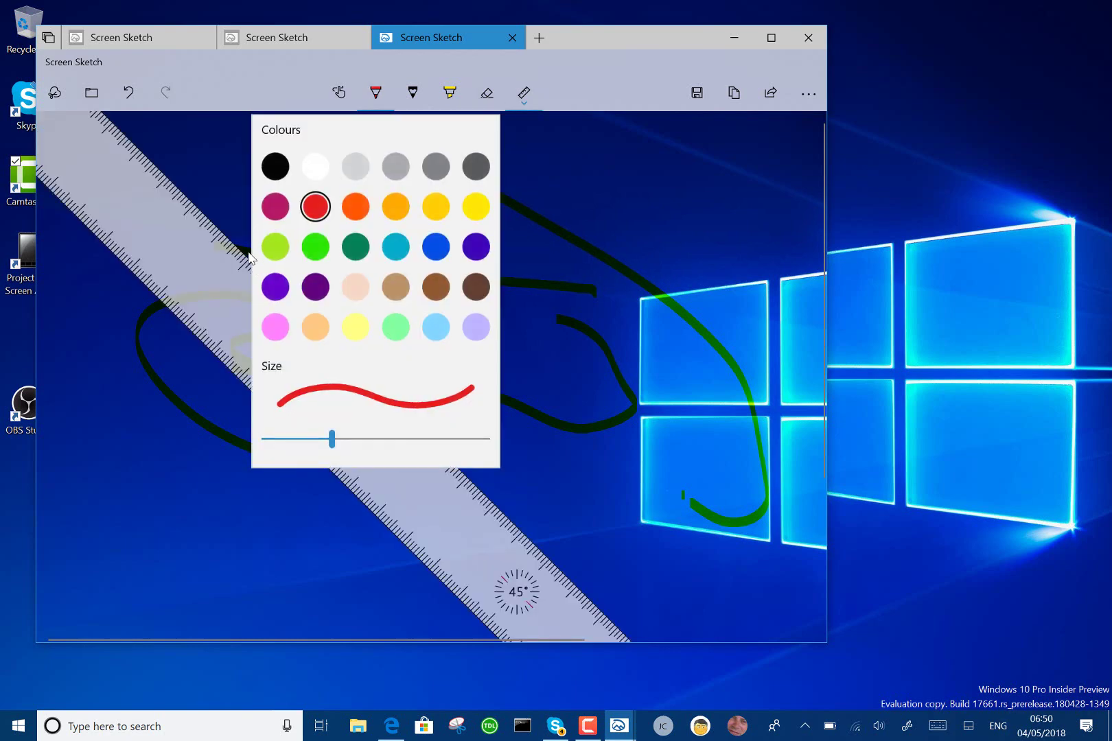
key("Escape")
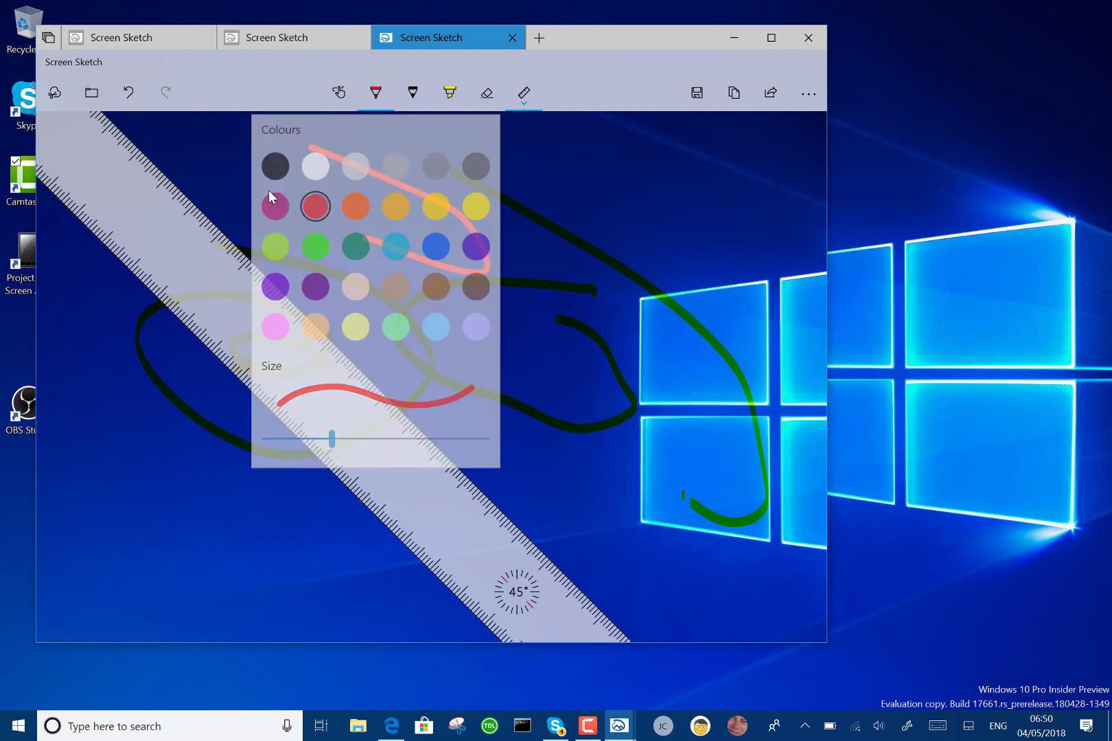
mouse_move(227, 229)
left_mouse_down()
mouse_move(442, 467)
mouse_move(503, 511)
left_mouse_up()
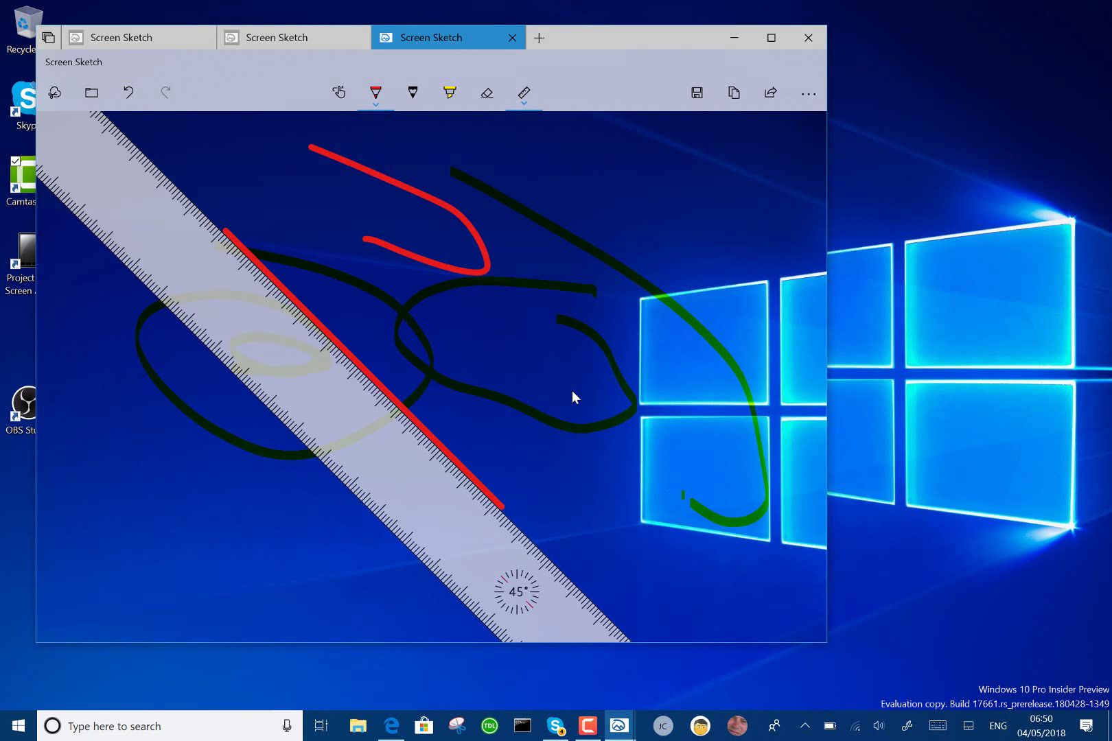
Step: After cancelling a Win+Shift+S snip, take a full-screen snip from Action Center's Screen snip button
key("super+shift+s")
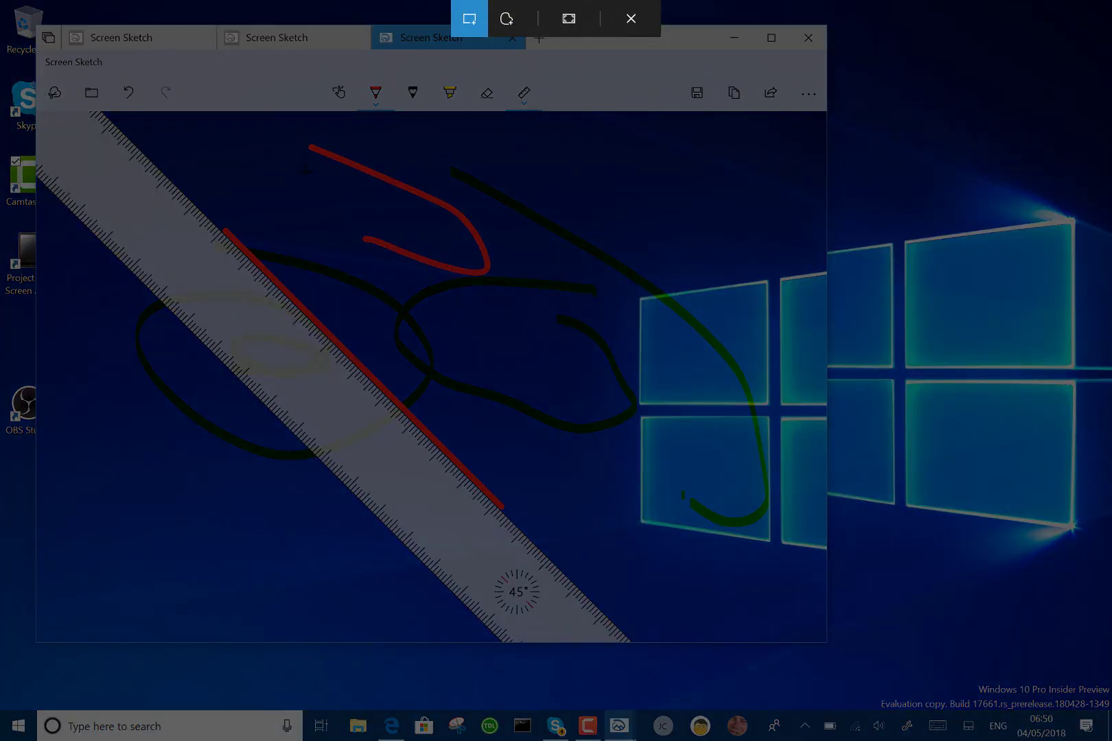
key("Escape")
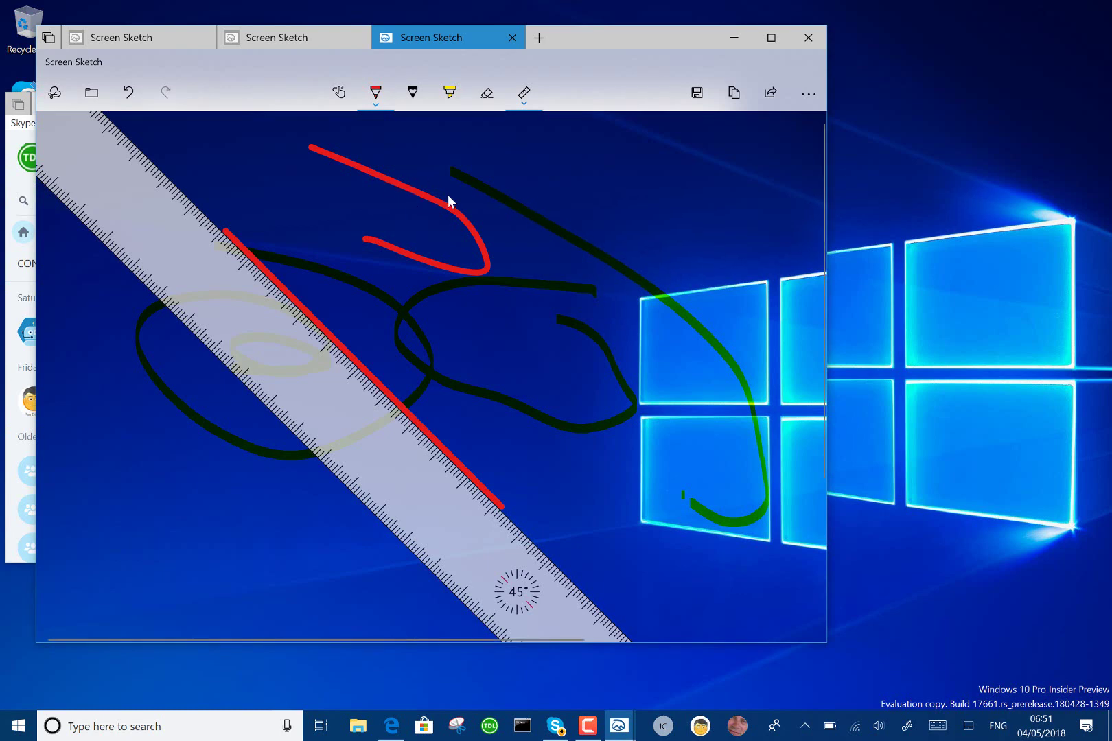
left_click(1086, 727)
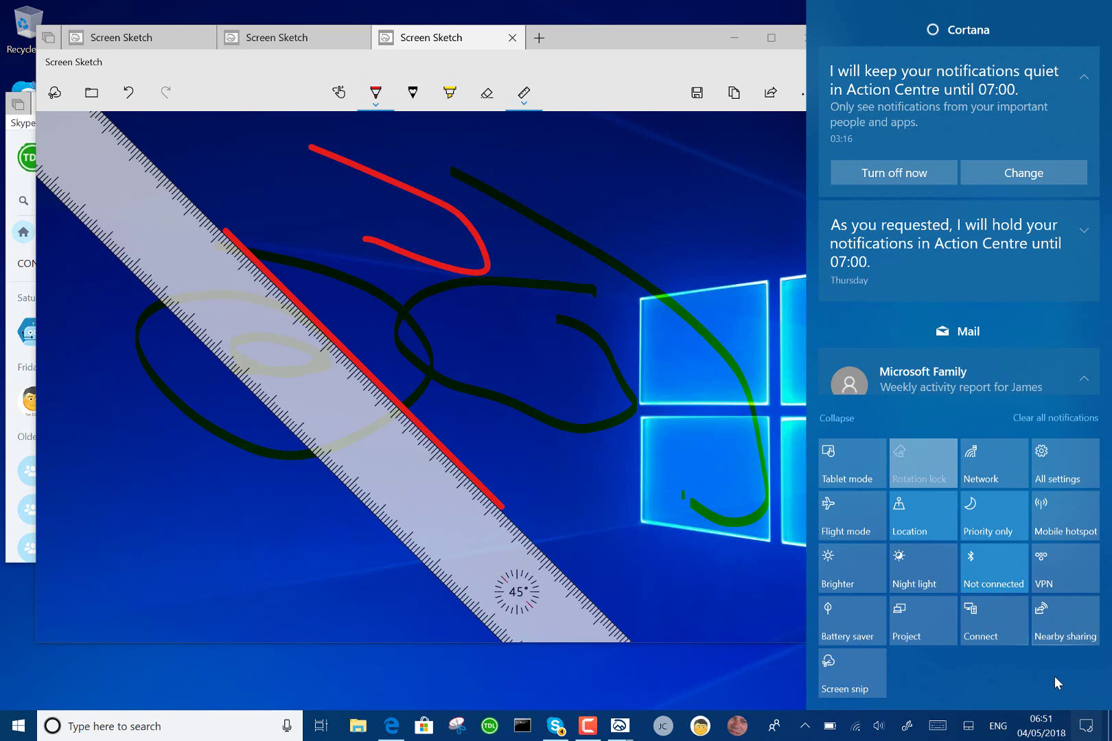
left_click(850, 688)
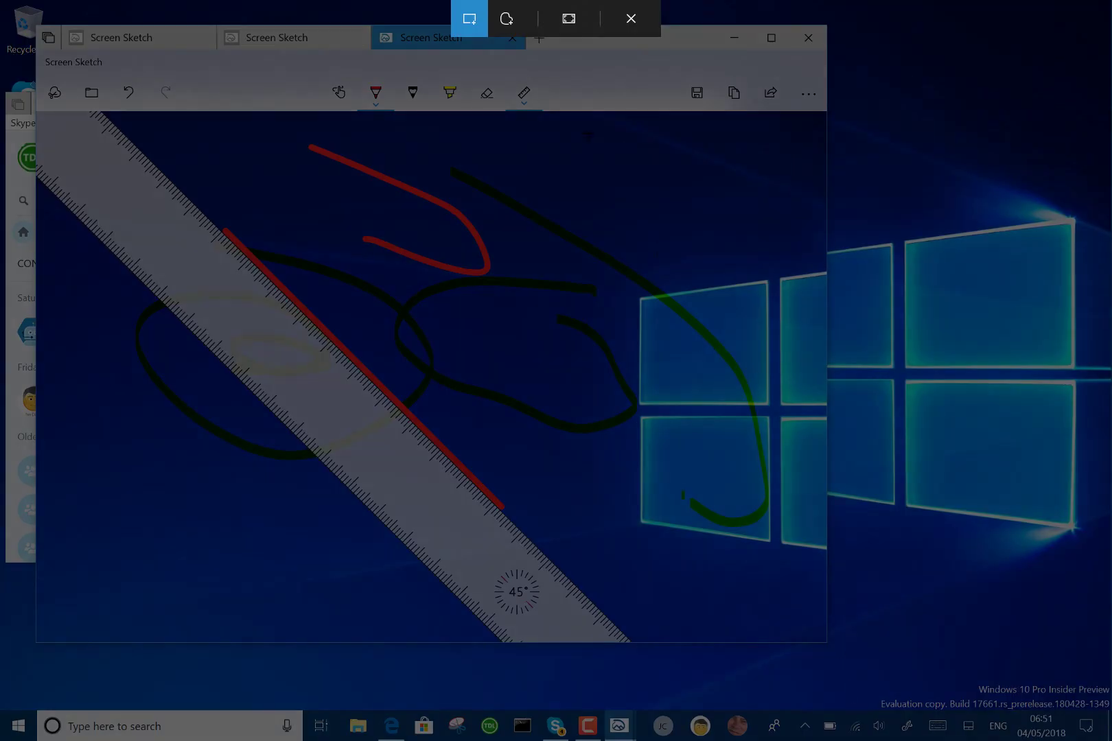
left_click(568, 35)
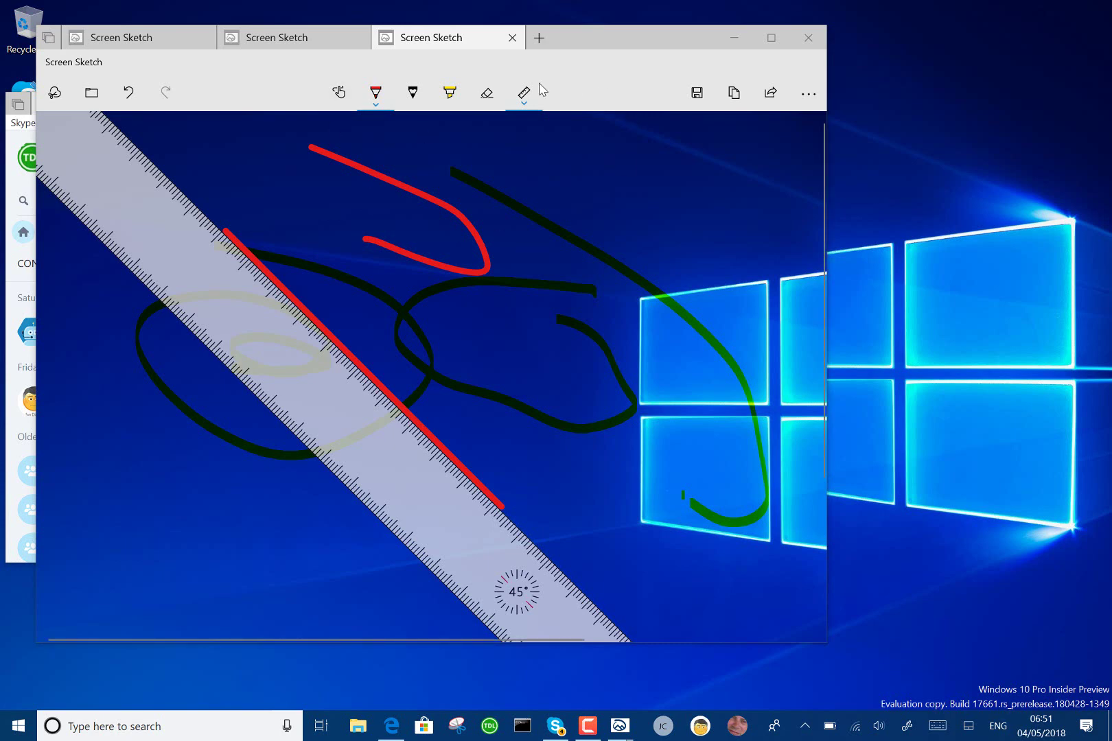
Step: Add an Edge New tab page beside the three Screen Sketch snip tabs using the Sets + button
left_click(541, 38)
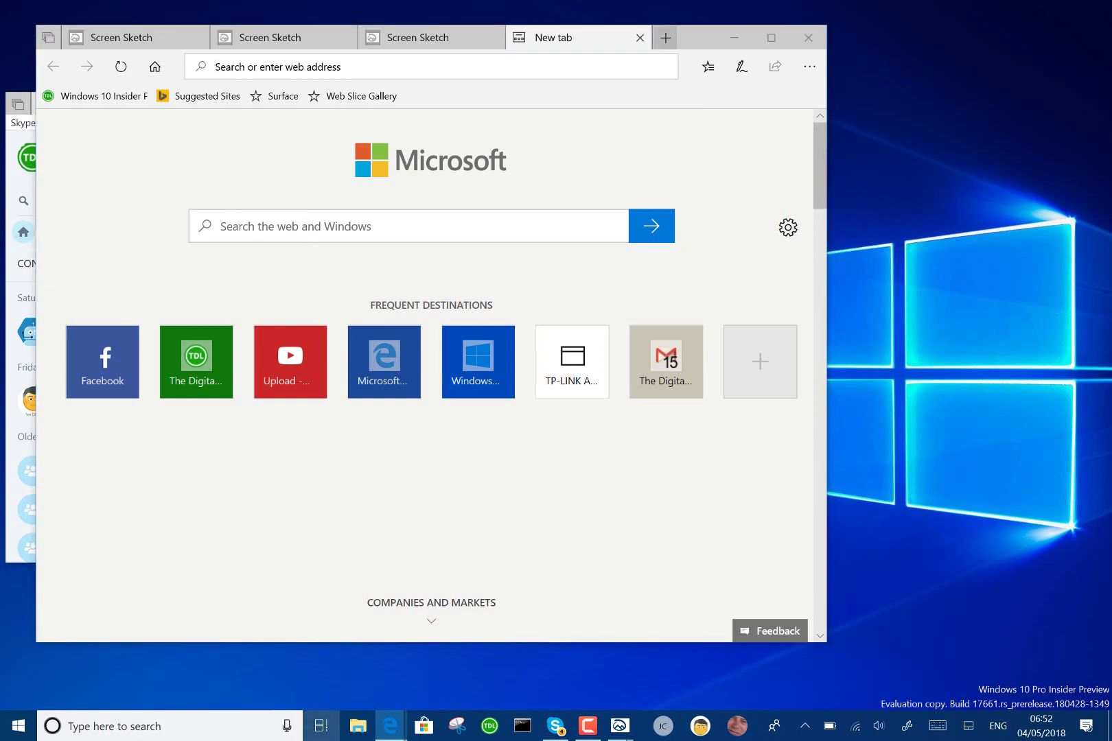
Step: Glance at Task View's timeline, then open Windows Settings with Win+I
left_click(321, 726)
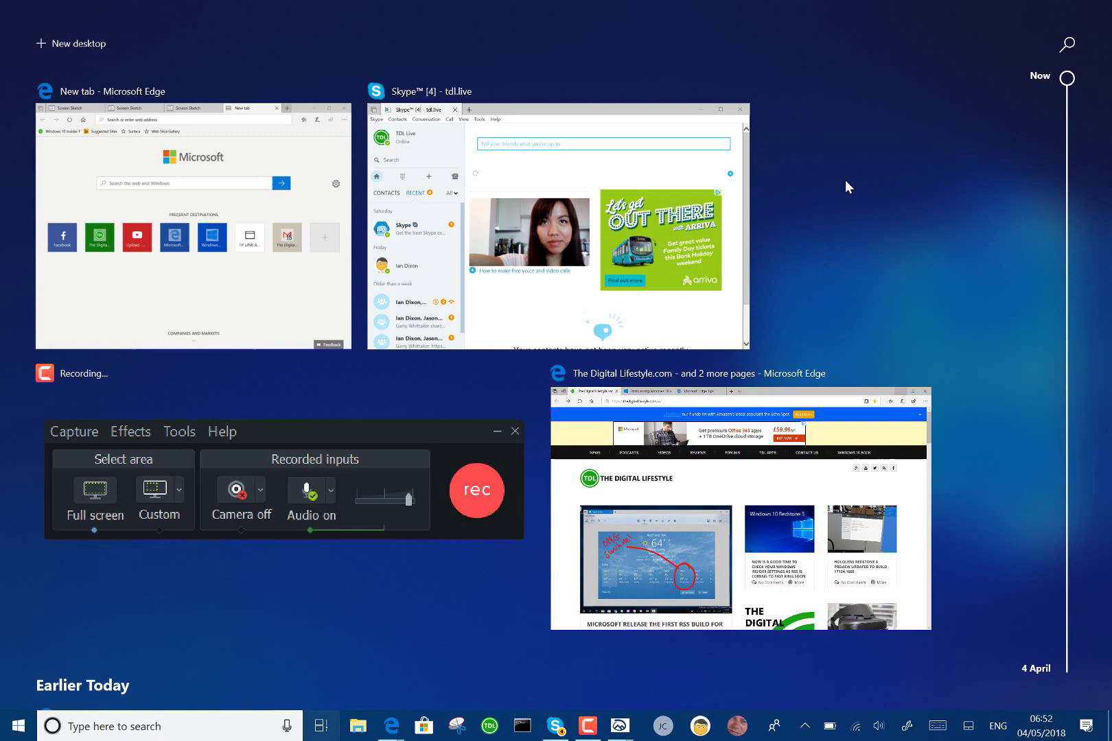
left_click(19, 725)
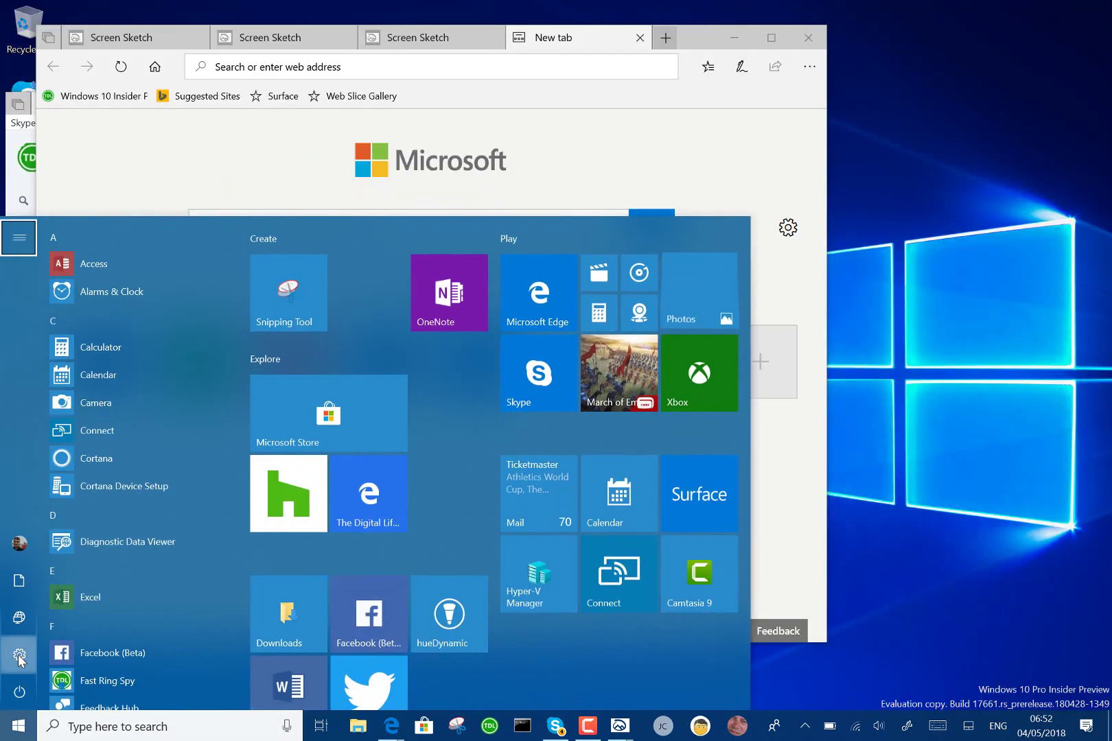
key("super+i")
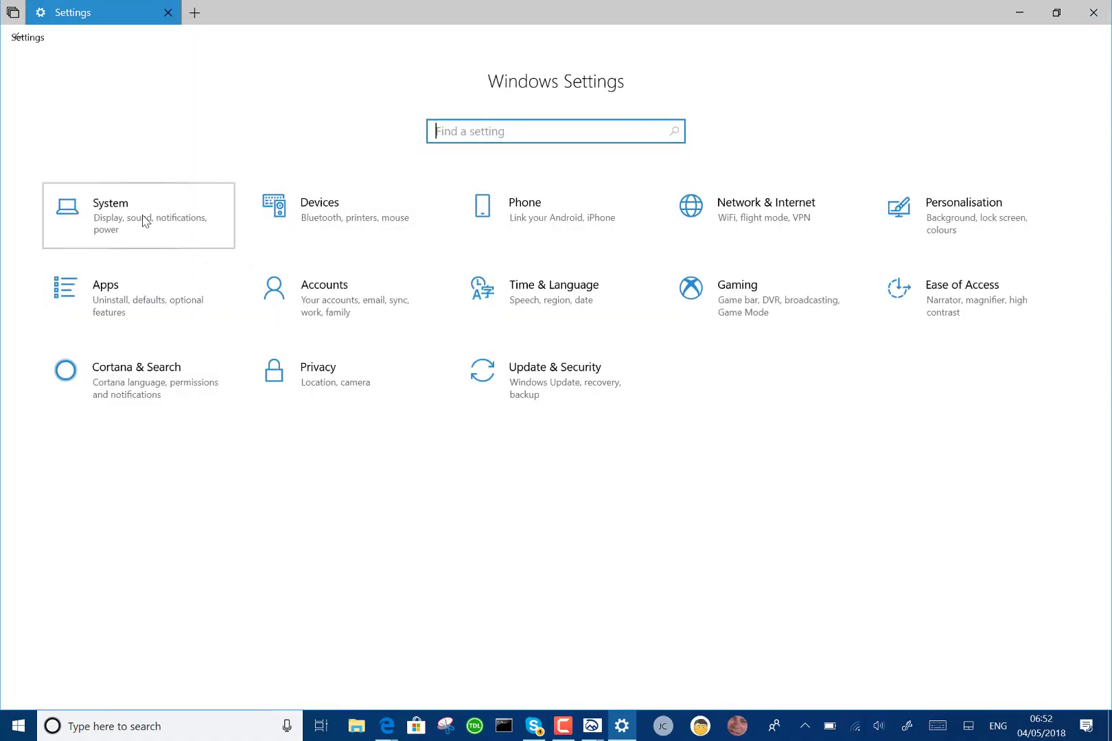
Step: Go to System > Sound and look over its output, volume 56 and microphone input options
left_click(143, 220)
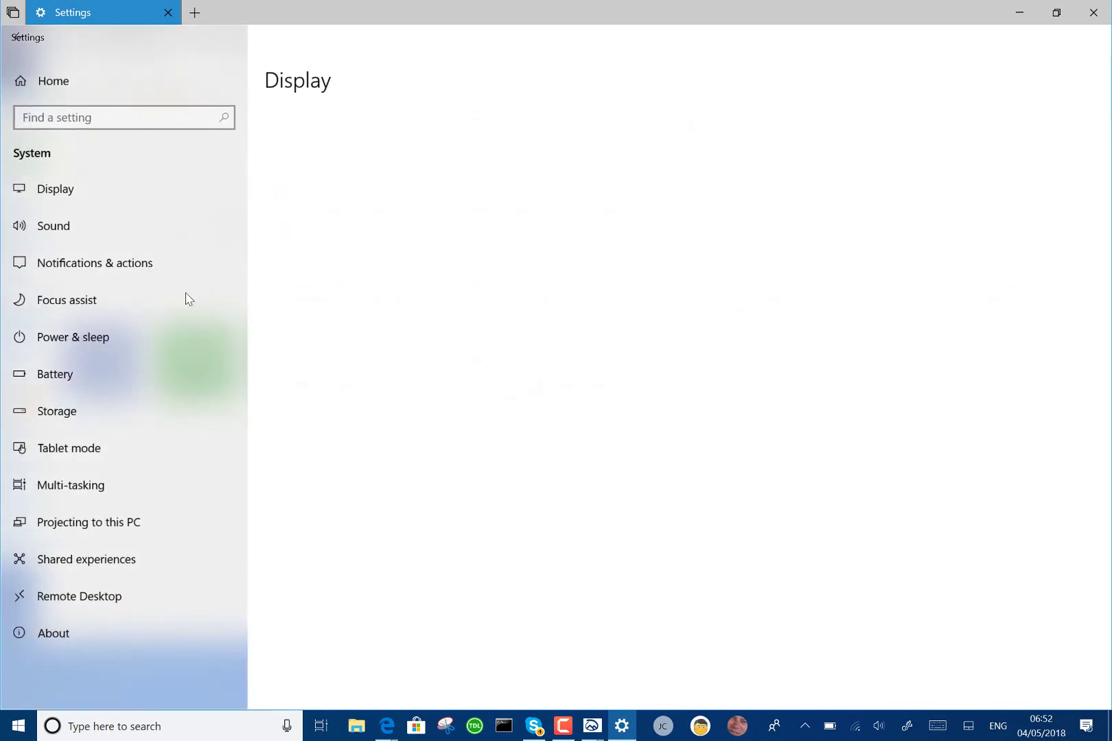
left_click(52, 236)
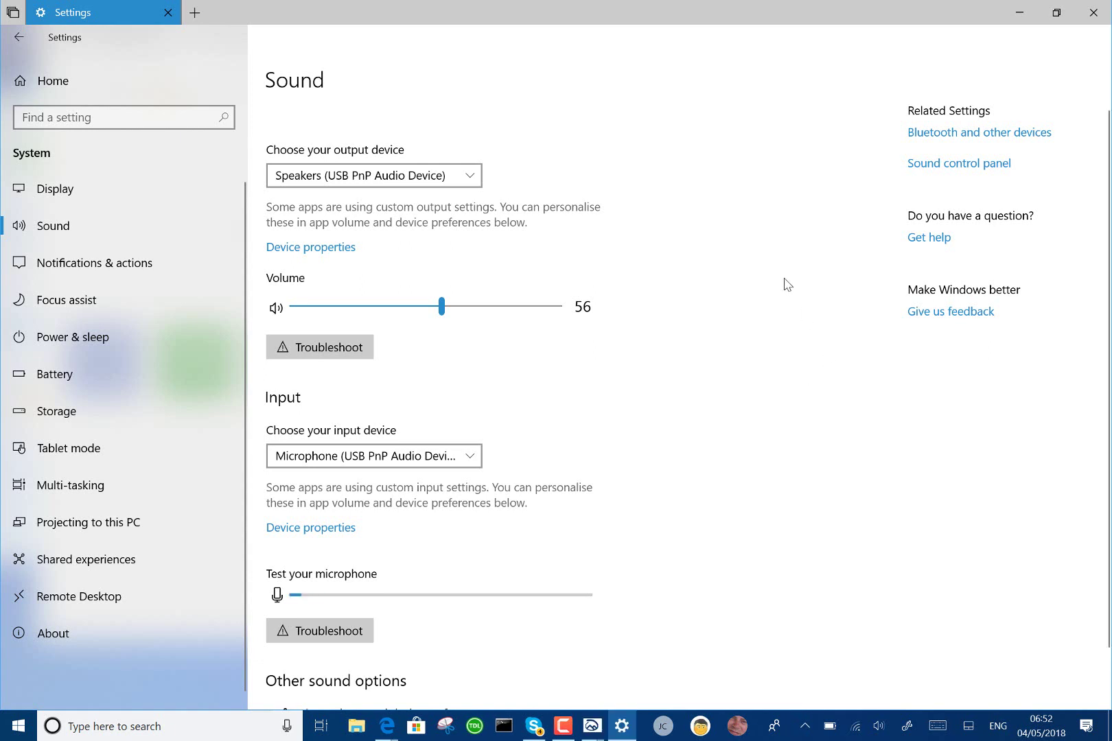
scroll(591, 417, "down", 2)
scroll(591, 416, "up", 1)
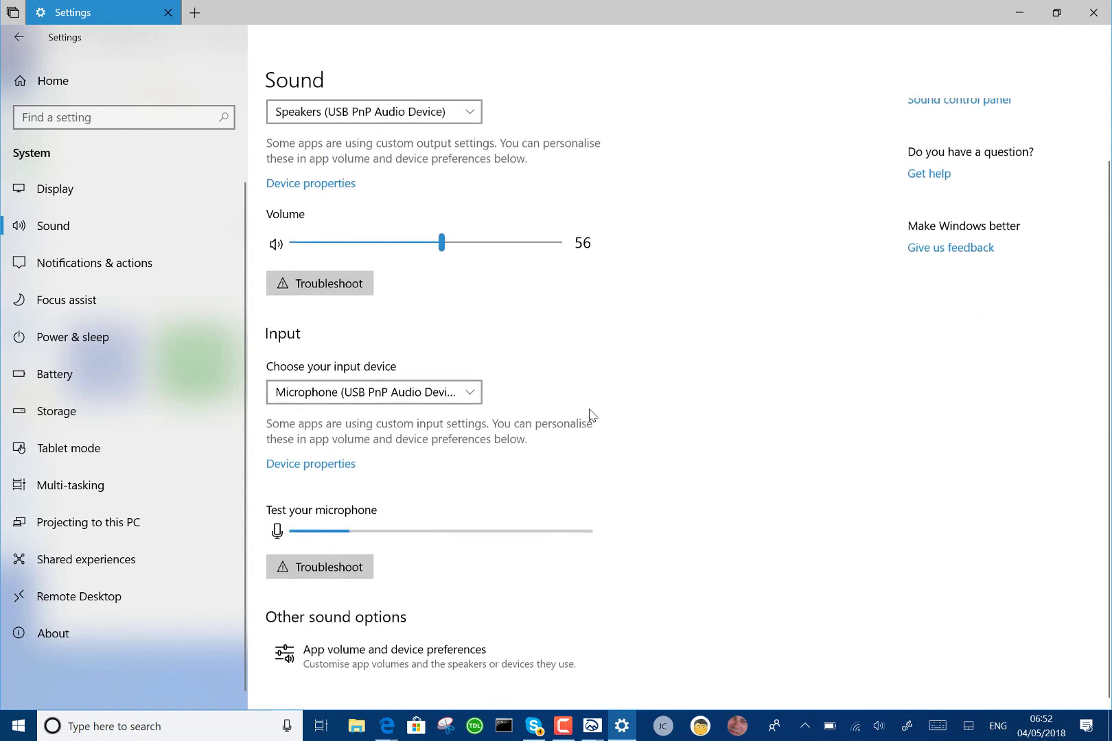
scroll(700, 326, "up", 2)
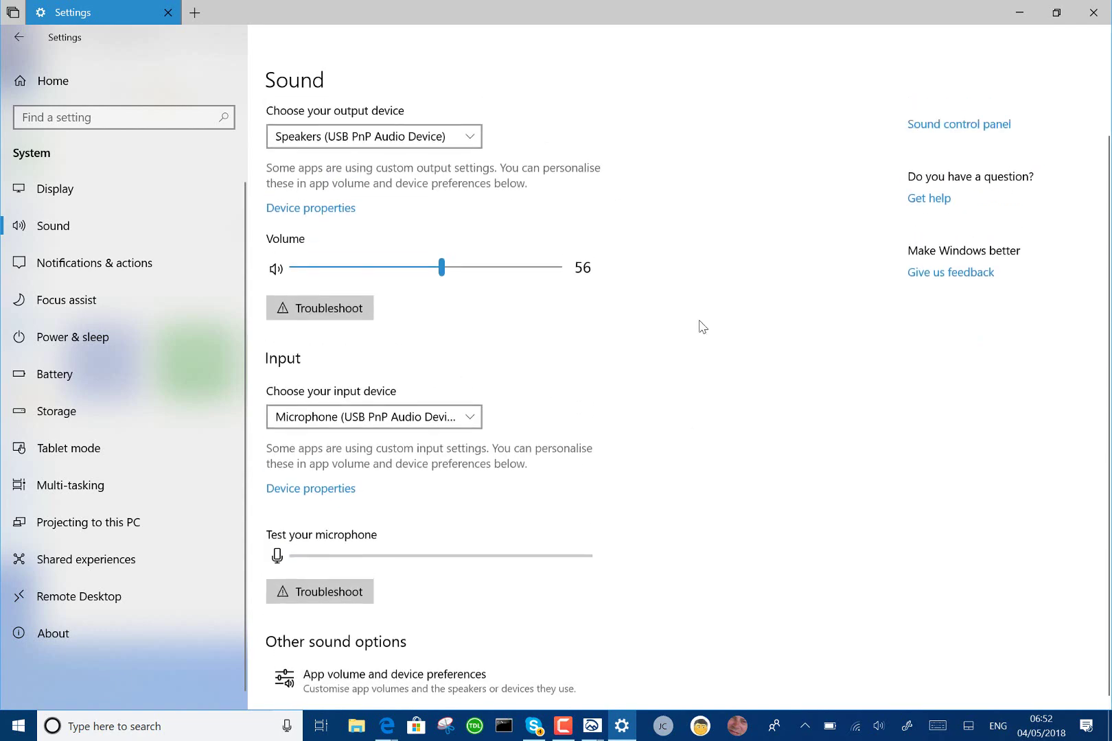
scroll(700, 326, "down", 2)
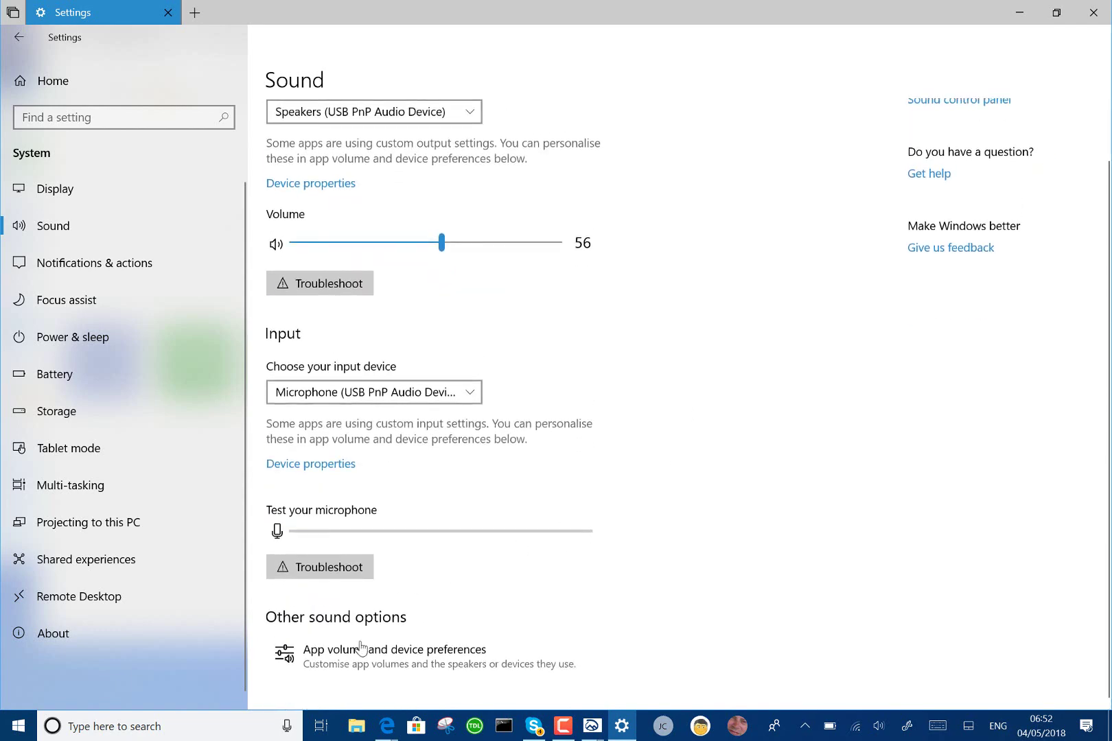
Step: Open App volume and device preferences to see per-app volumes and Default output/input devices
left_click(379, 673)
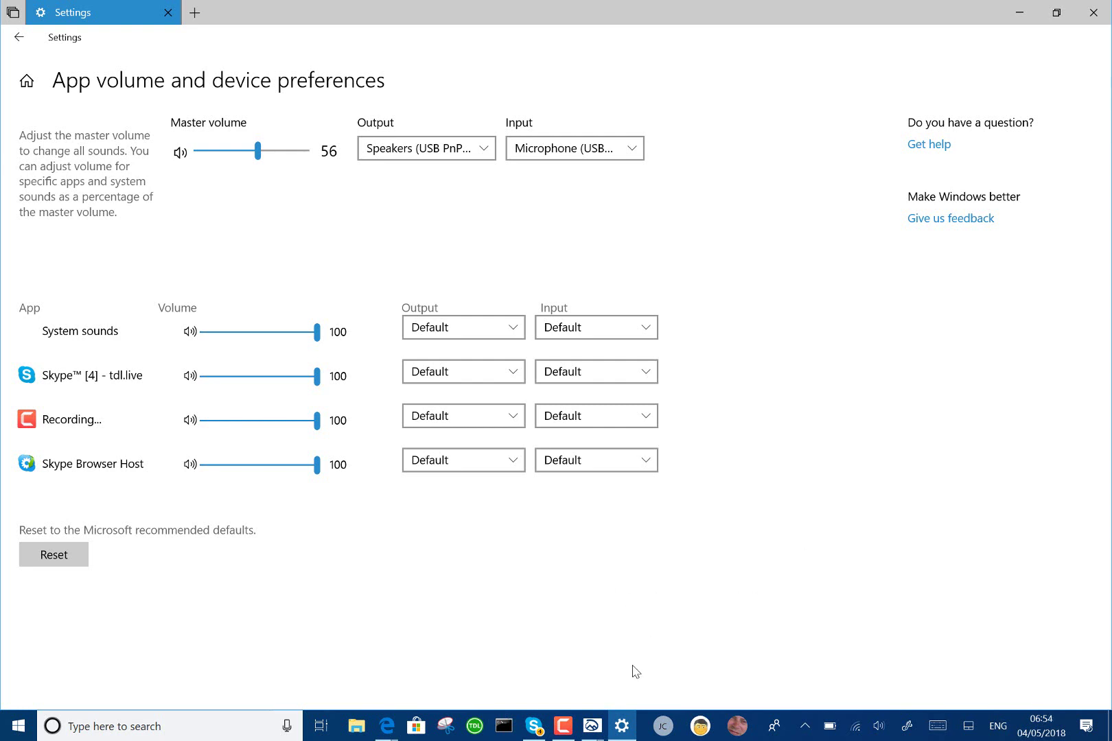
Step: Return to the Screen Sketch window showing the freeform snip via its taskbar thumbnail
left_click(593, 729)
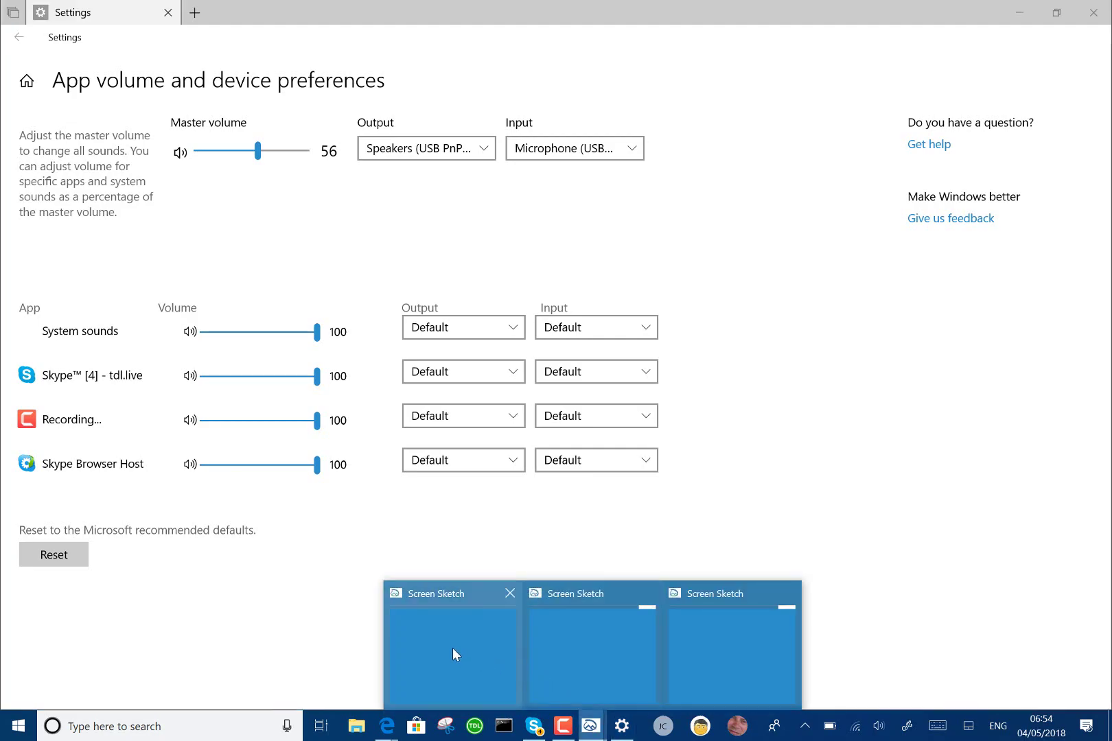
left_click(452, 648)
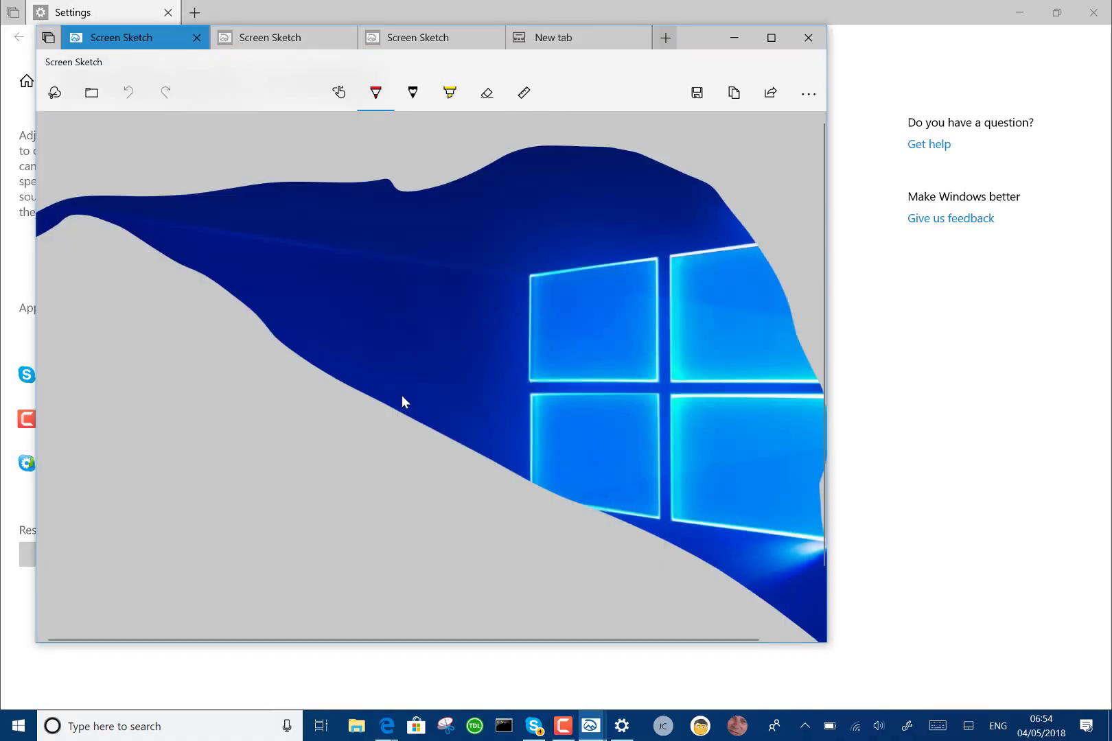